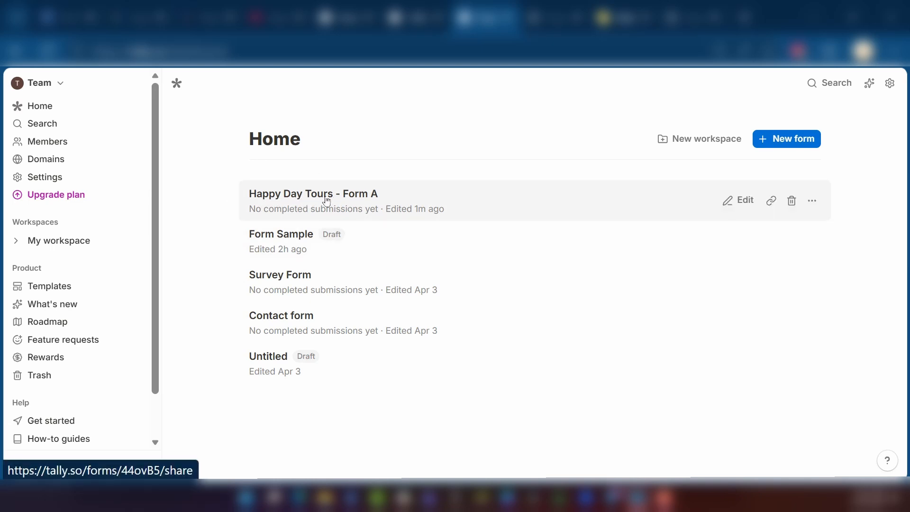
Open the Happy Day Tours - Form A form in the editor
{"action": "left_click", "coordinate": [282, 208]}
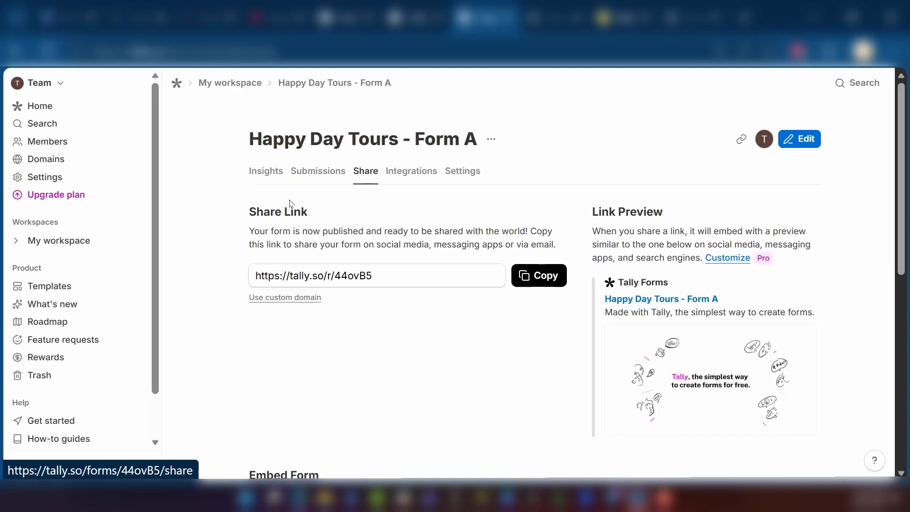
{"action": "left_click", "coordinate": [801, 139]}
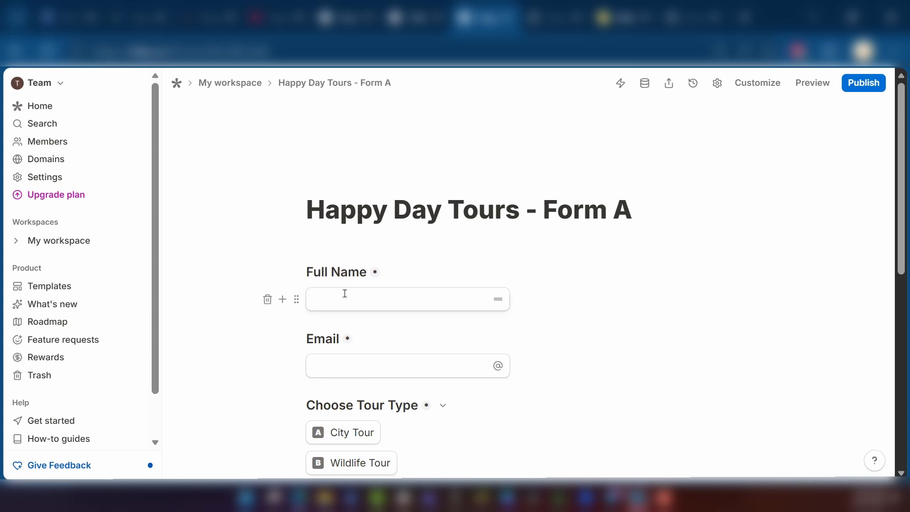
Delete the Payment block from the form
{"action": "scroll", "coordinate": [327, 275], "scroll_direction": "down", "scroll_amount": 3}
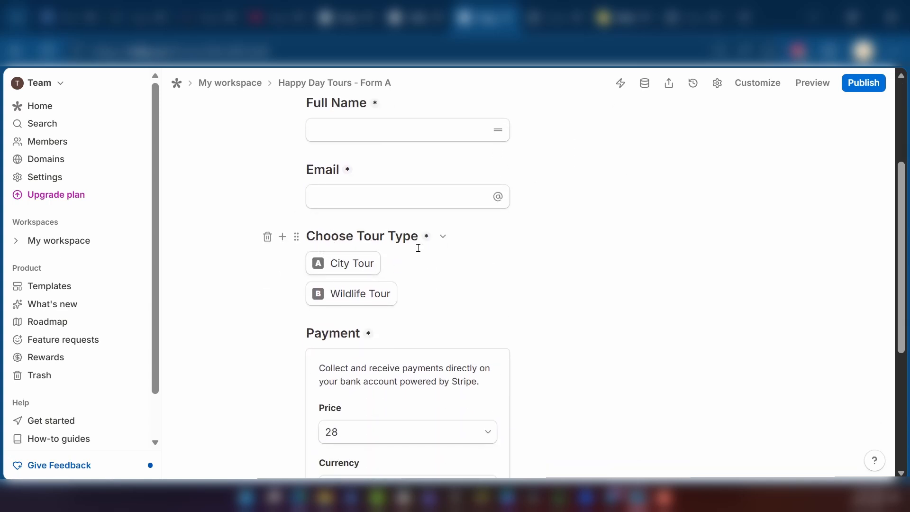
{"action": "scroll", "coordinate": [437, 268], "scroll_direction": "down", "scroll_amount": 5}
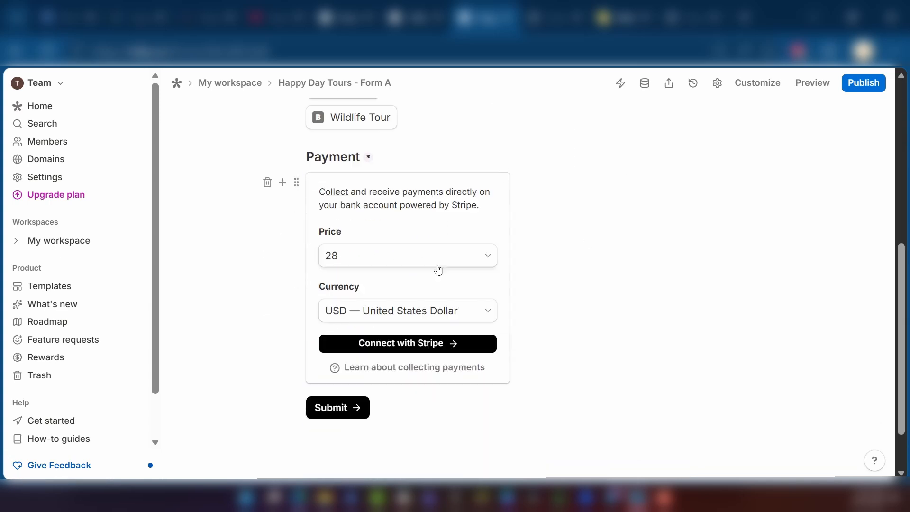
{"action": "scroll", "coordinate": [279, 320], "scroll_direction": "up", "scroll_amount": 5}
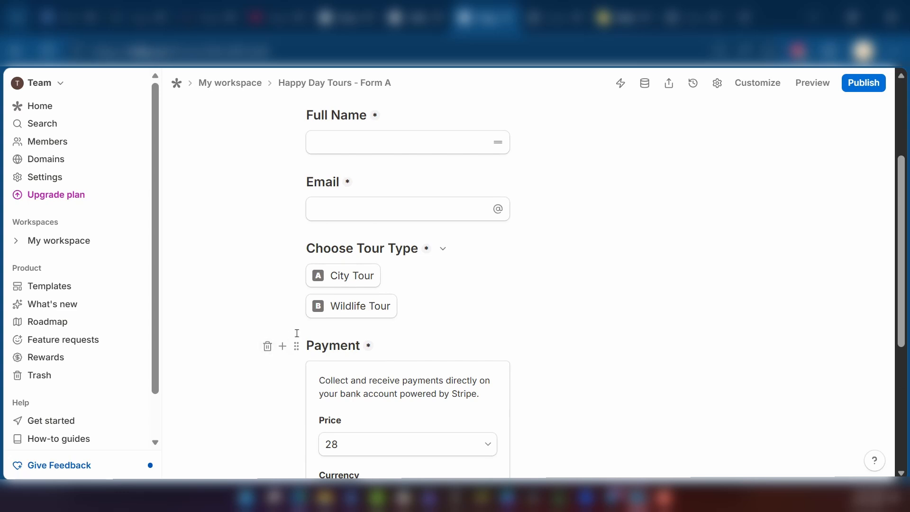
{"action": "left_click", "coordinate": [267, 346]}
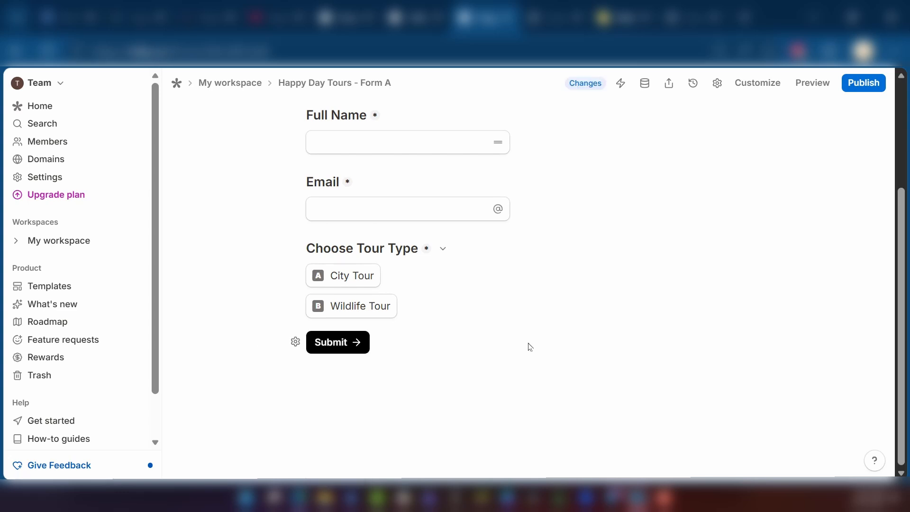
Add a multiple-choice question titled "Need Airport Pickup?" below the Choose Tour Type question
{"action": "left_click", "coordinate": [444, 309]}
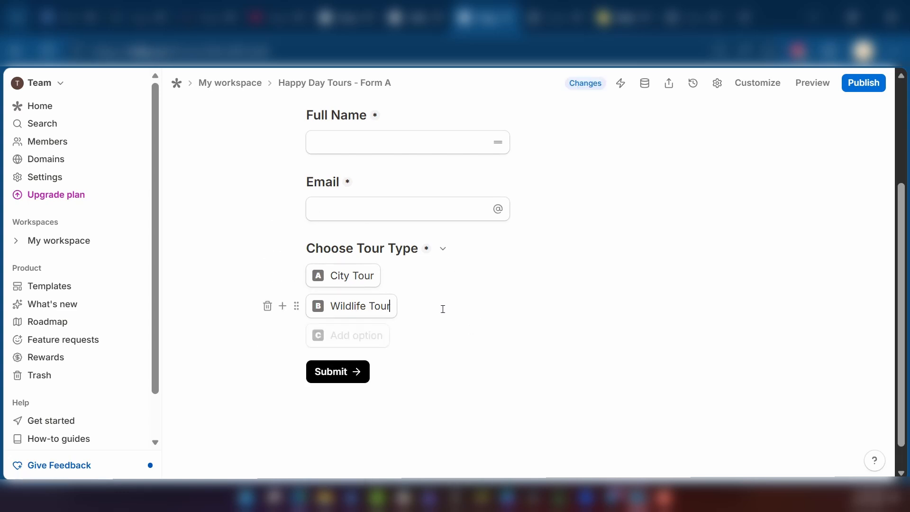
{"action": "key", "text": "Return"}
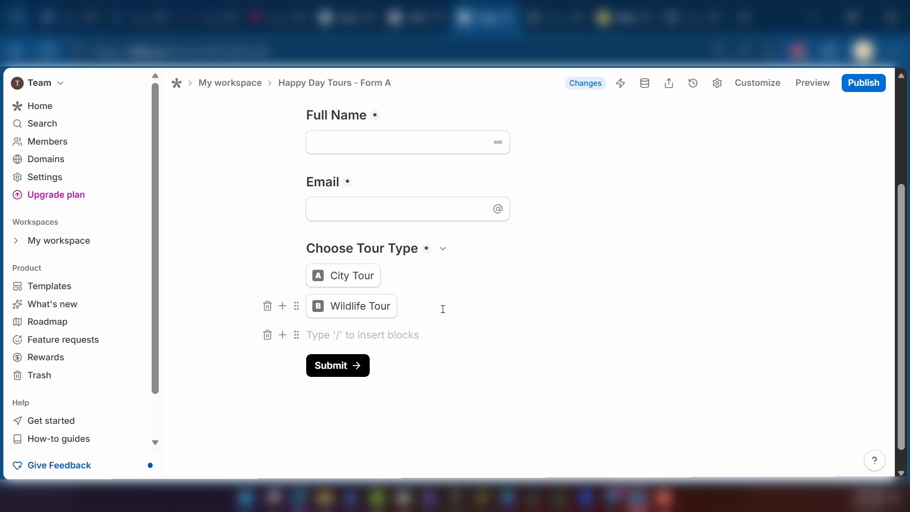
{"action": "type", "text": "/"}
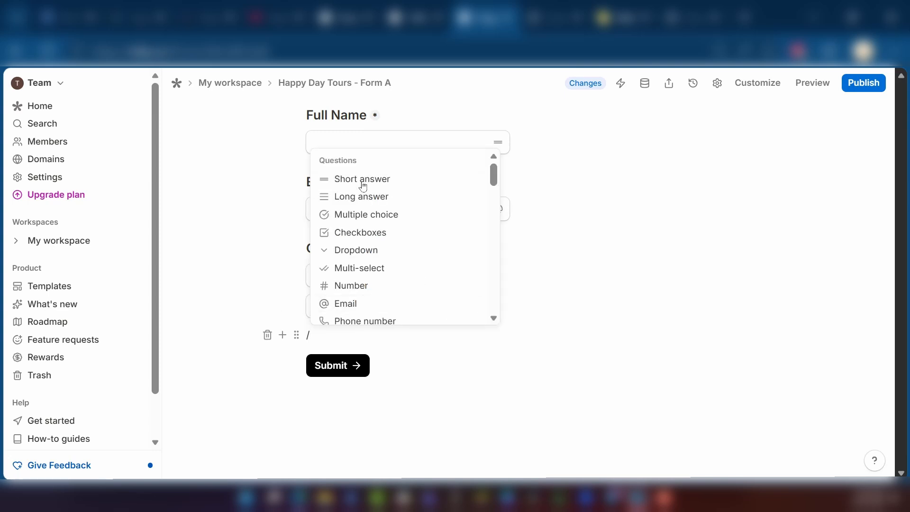
{"action": "left_click", "coordinate": [388, 217]}
{"action": "scroll", "coordinate": [394, 306], "scroll_direction": "up", "scroll_amount": 4}
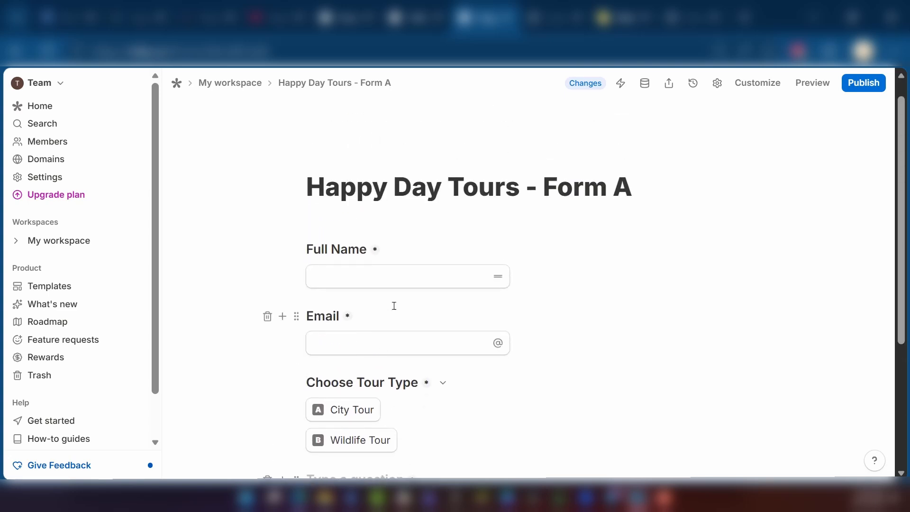
{"action": "scroll", "coordinate": [395, 305], "scroll_direction": "down", "scroll_amount": 4}
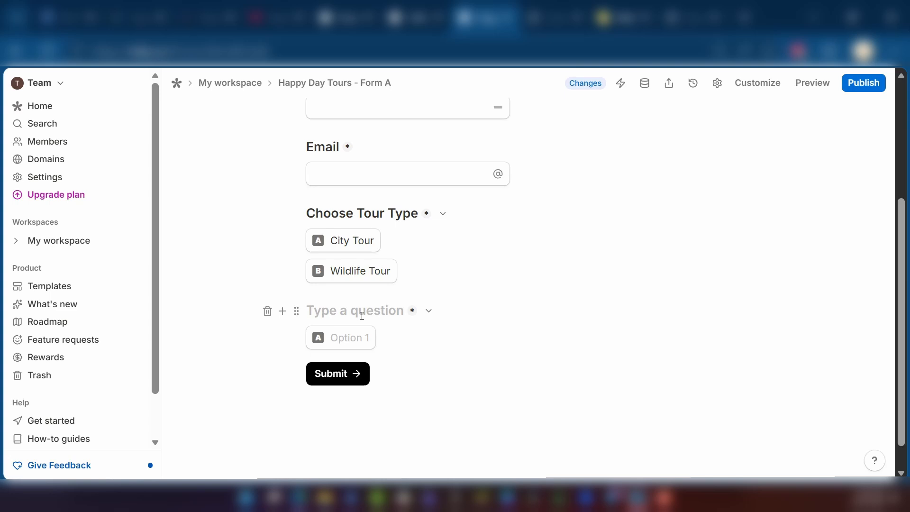
{"action": "type", "text": "Need Airp"}
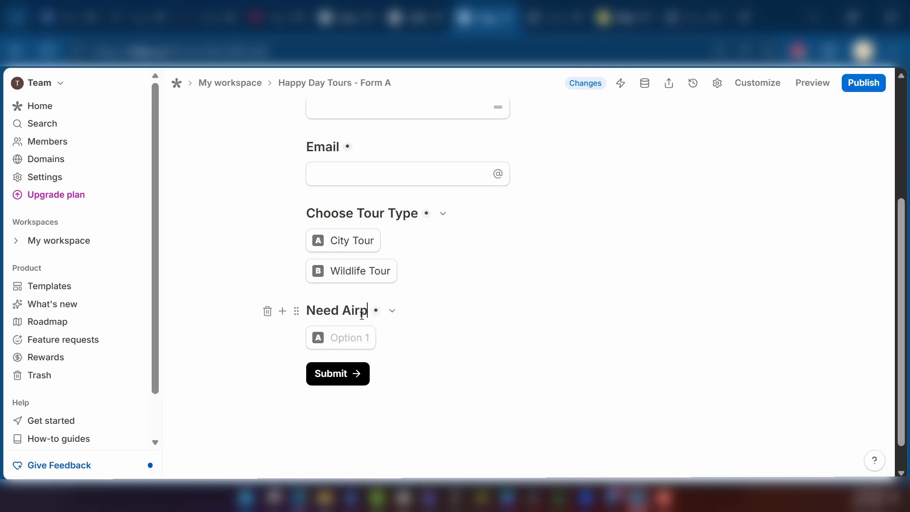
{"action": "type", "text": "ort Pickup?"}
Give the Need Airport Pickup? question the options Yes and No
{"action": "key", "text": "Return"}
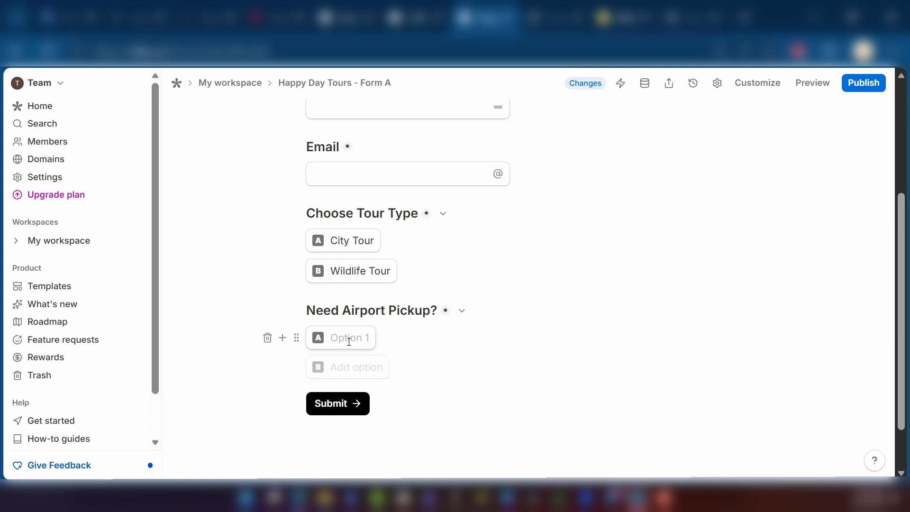
{"action": "type", "text": "Yes"}
{"action": "key", "text": "Return"}
{"action": "type", "text": "No"}
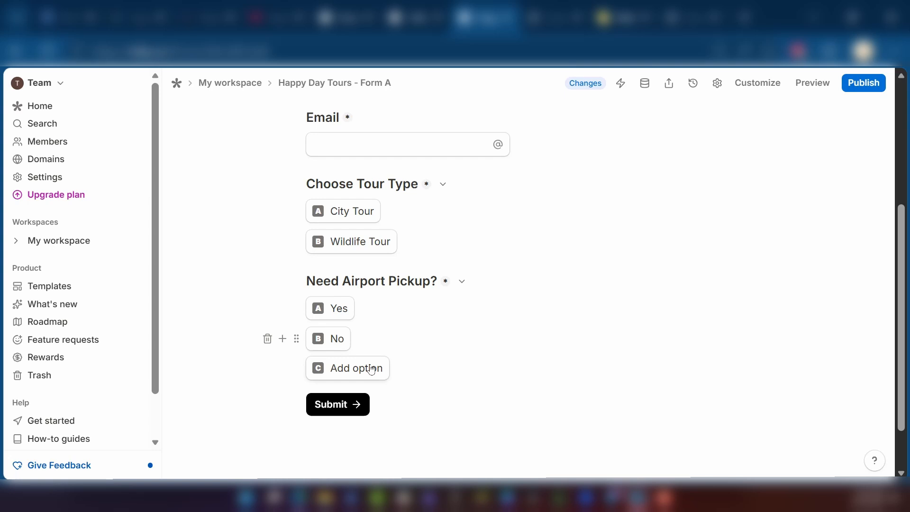
Add a long-answer question titled "Pickup Location" below the pickup question
{"action": "key", "text": "Return"}
{"action": "key", "text": "Return"}
{"action": "type", "text": "/"}
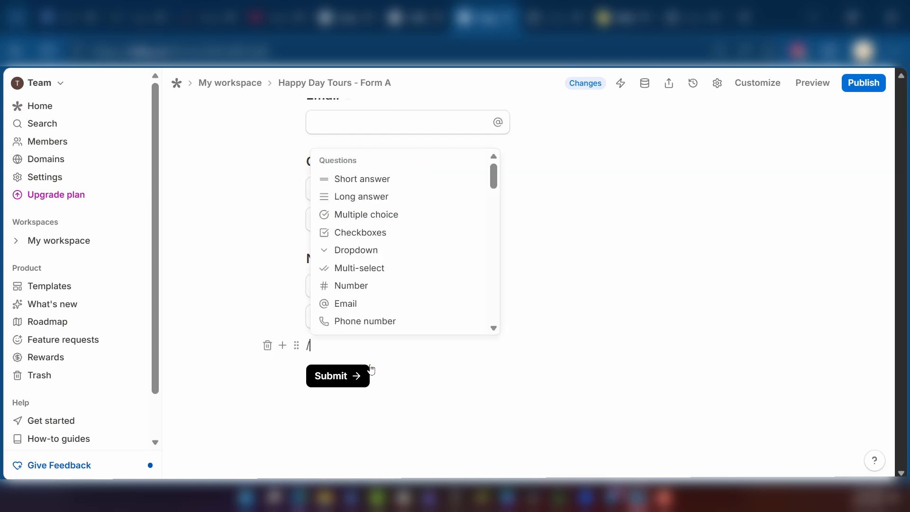
{"action": "left_click", "coordinate": [370, 196]}
{"action": "type", "text": "Pi"}
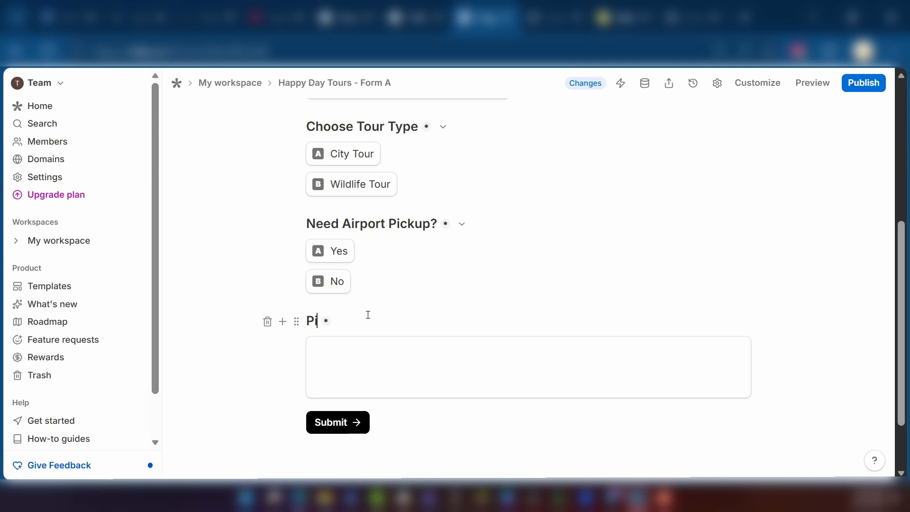
{"action": "type", "text": "ckup Location"}
{"action": "left_click", "coordinate": [369, 315]}
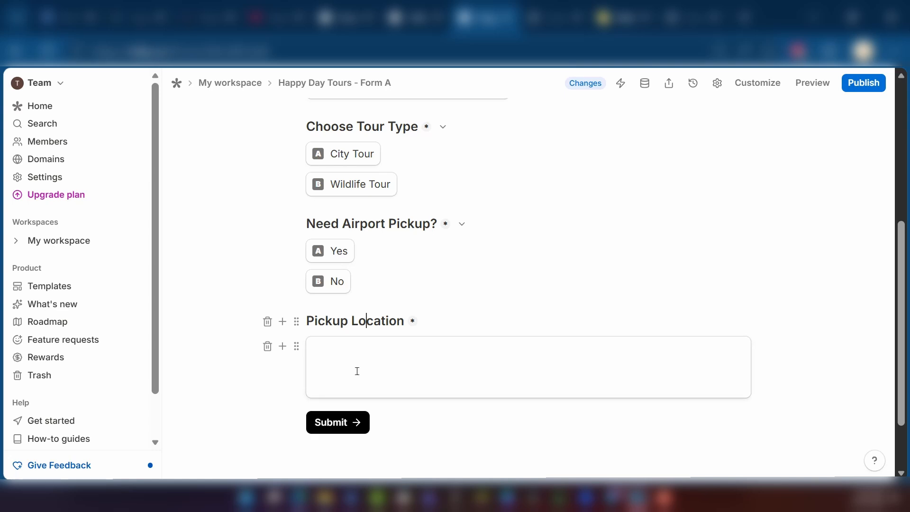
Rename the pickup question to "Need Airport/Residence Pickup?"
{"action": "left_click", "coordinate": [385, 223]}
{"action": "type", "text": "/H"}
{"action": "key", "text": "BackSpace"}
{"action": "type", "text": "Residence"}
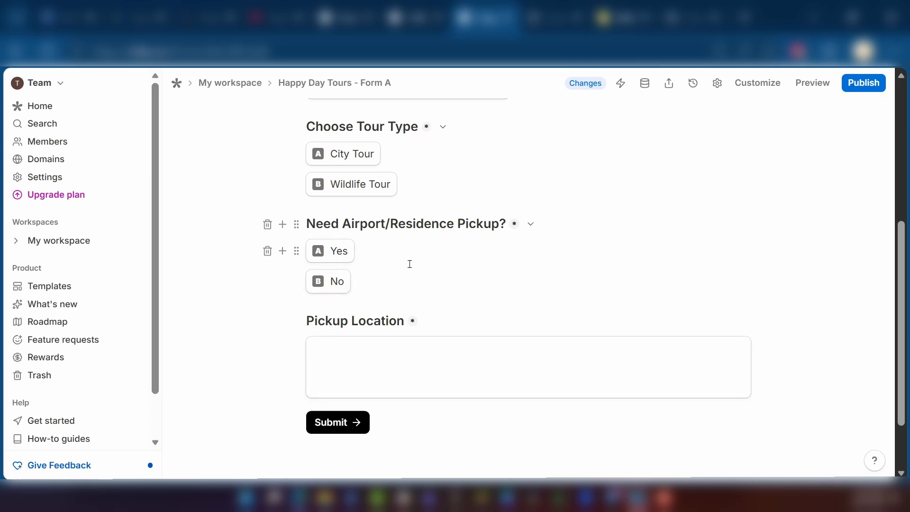
{"action": "left_click", "coordinate": [722, 380]}
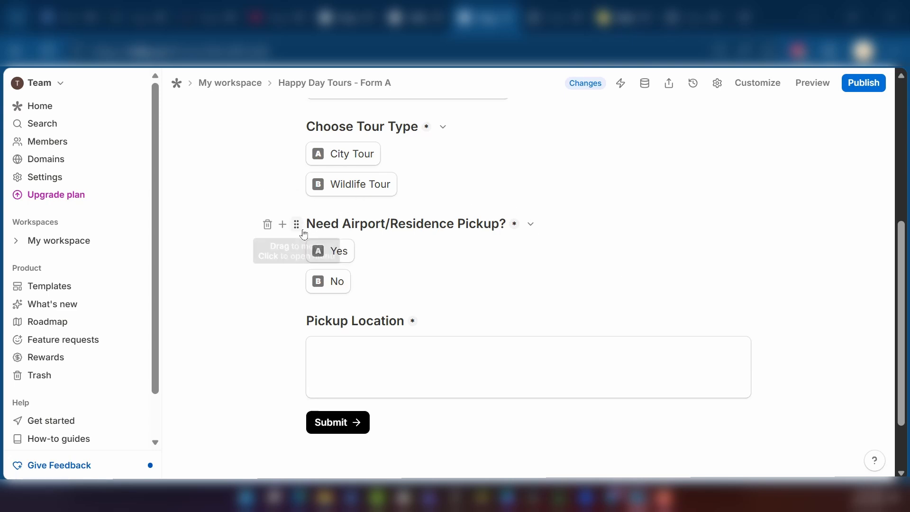
Add conditional logic to the pickup question triggered when its answer is No
{"action": "left_click", "coordinate": [297, 226]}
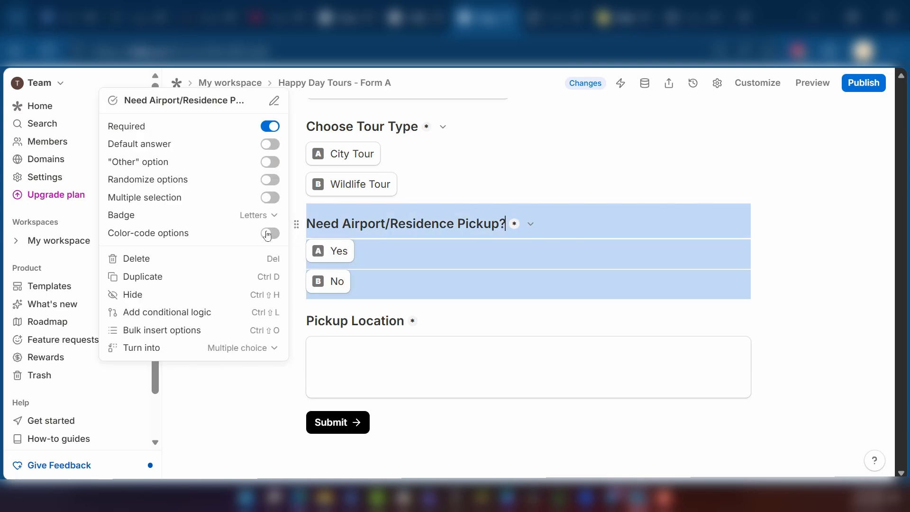
{"action": "left_click", "coordinate": [215, 316]}
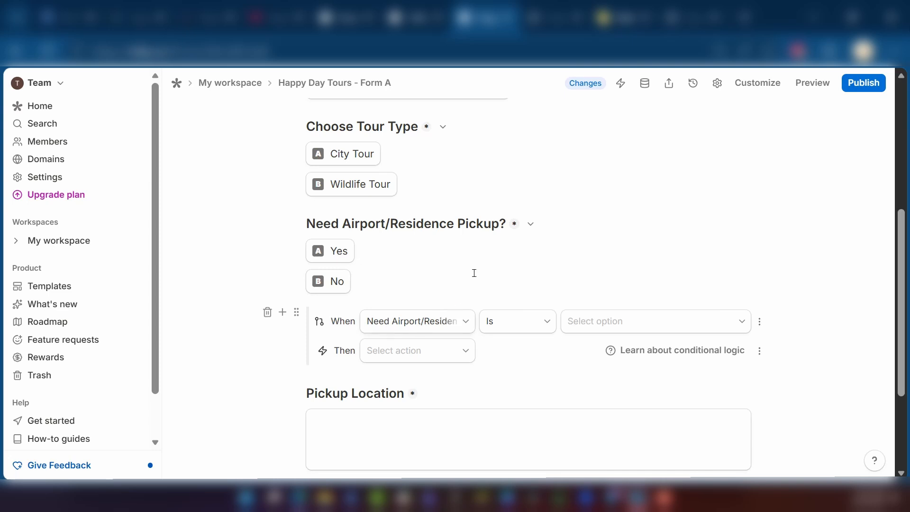
{"action": "left_click", "coordinate": [505, 325]}
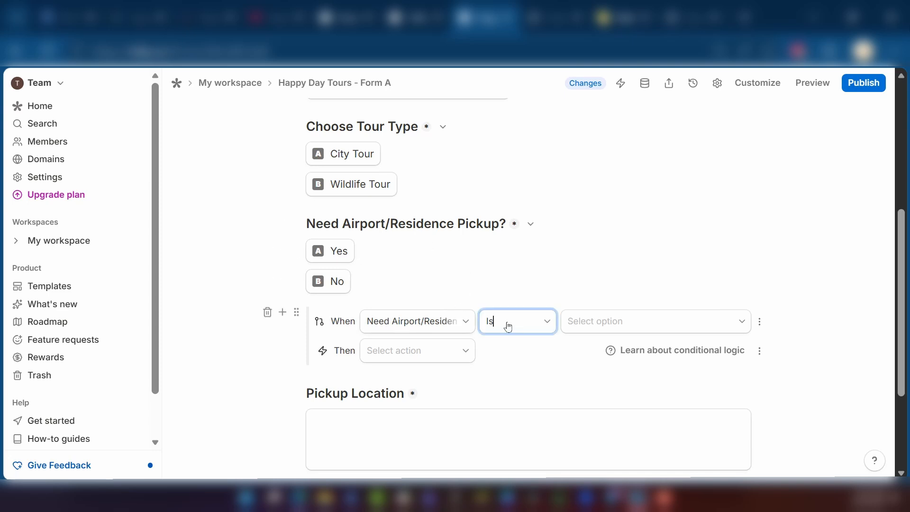
{"action": "left_click", "coordinate": [610, 328]}
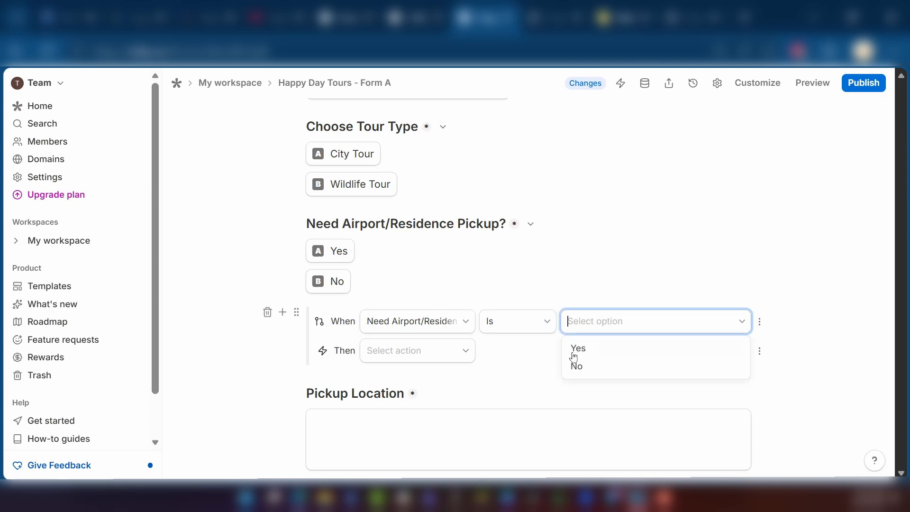
{"action": "left_click", "coordinate": [598, 368]}
Set the logic's action to hide blocks and select the Pickup Location block
{"action": "left_click", "coordinate": [405, 355]}
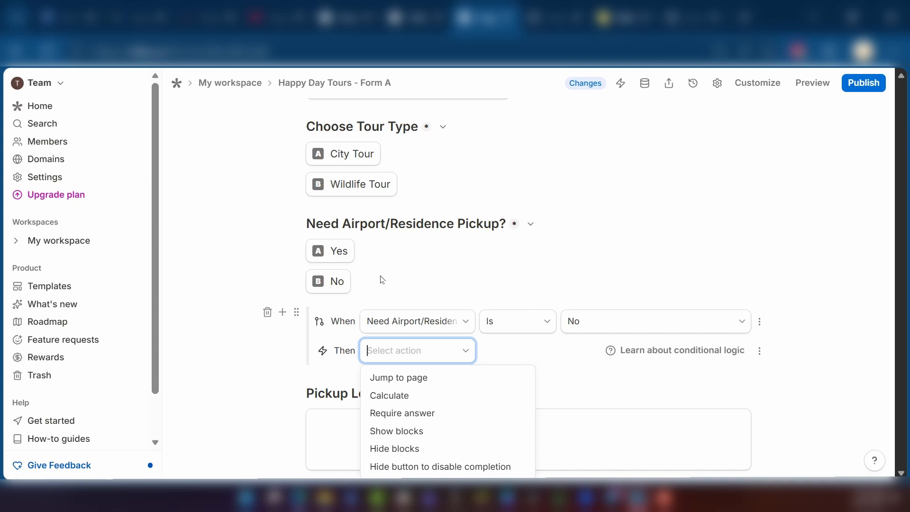
{"action": "left_click", "coordinate": [415, 450]}
{"action": "left_click", "coordinate": [523, 351]}
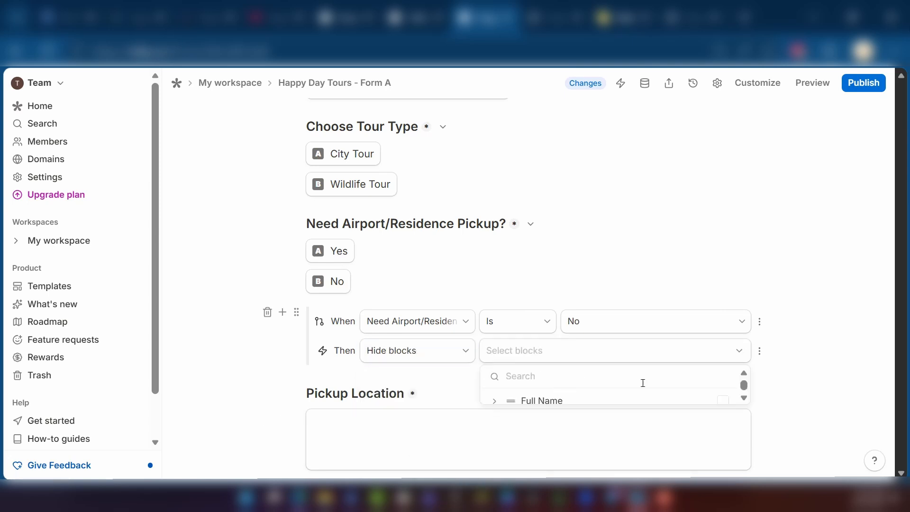
{"action": "key", "text": "ctrl+plus"}
{"action": "scroll", "coordinate": [589, 415], "scroll_direction": "down", "scroll_amount": 2}
{"action": "scroll", "coordinate": [589, 413], "scroll_direction": "up", "scroll_amount": 2}
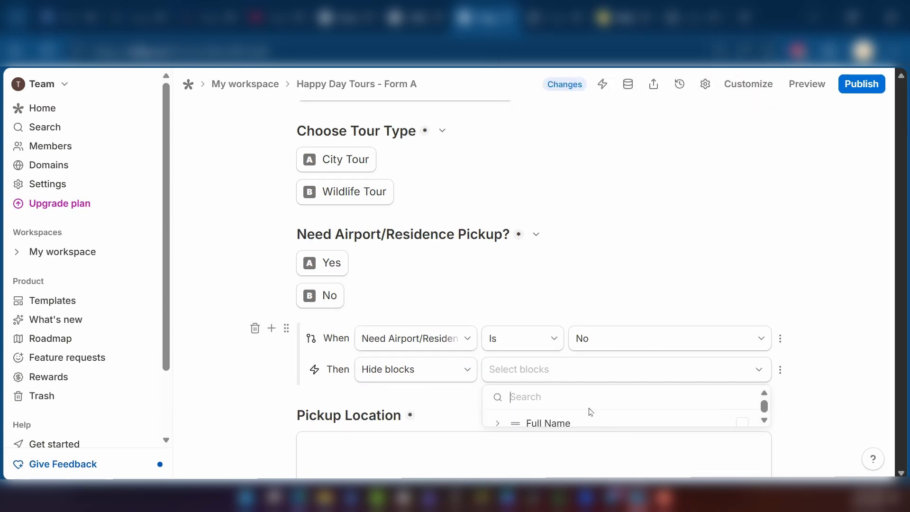
{"action": "scroll", "coordinate": [572, 420], "scroll_direction": "down", "scroll_amount": 2}
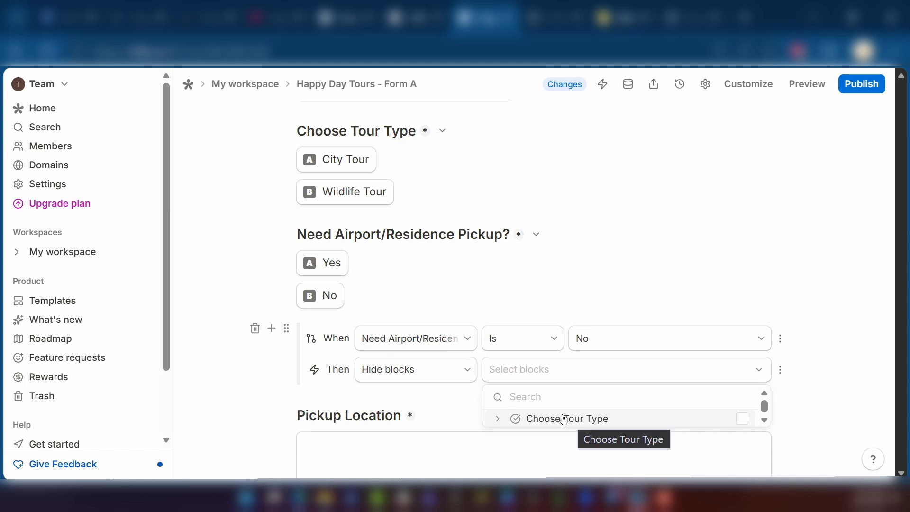
{"action": "scroll", "coordinate": [566, 419], "scroll_direction": "down", "scroll_amount": 1}
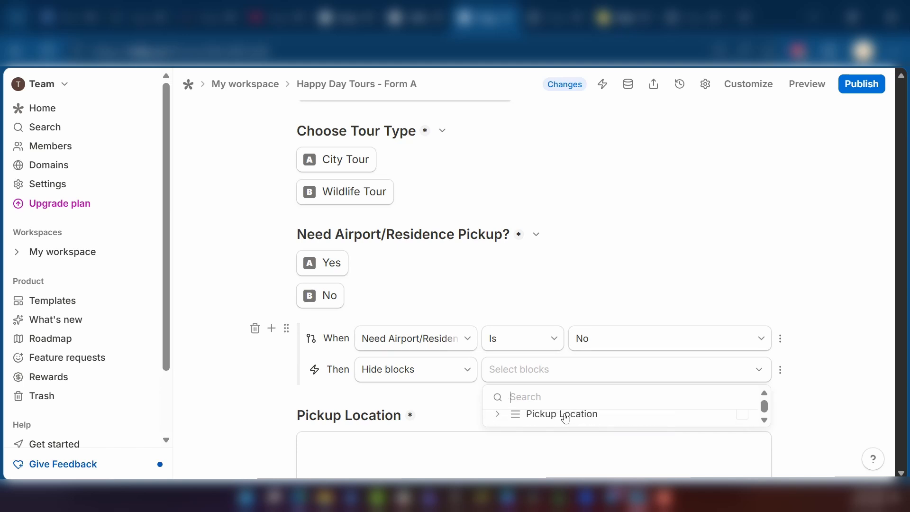
{"action": "left_click", "coordinate": [745, 418]}
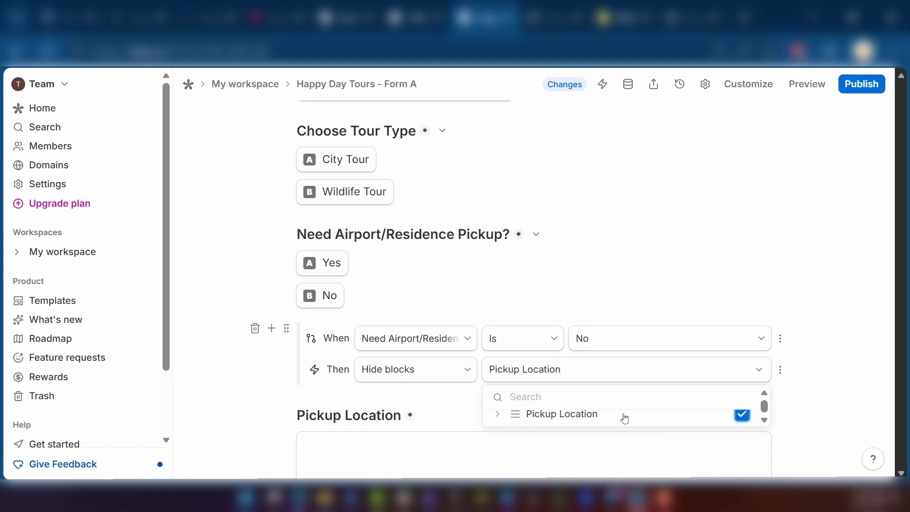
{"action": "scroll", "coordinate": [668, 313], "scroll_direction": "down", "scroll_amount": 2}
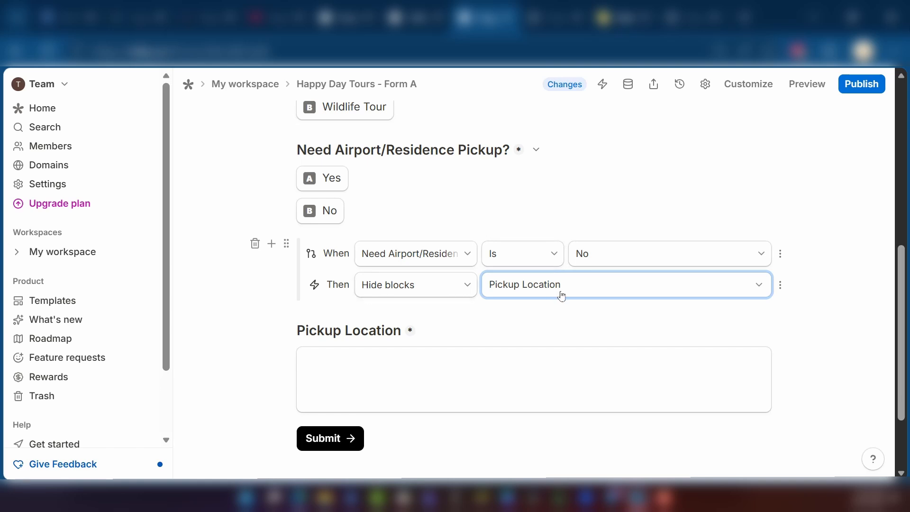
Insert an empty line between the Pickup Location field and the Submit button
{"action": "left_click", "coordinate": [714, 390]}
{"action": "left_click", "coordinate": [346, 445]}
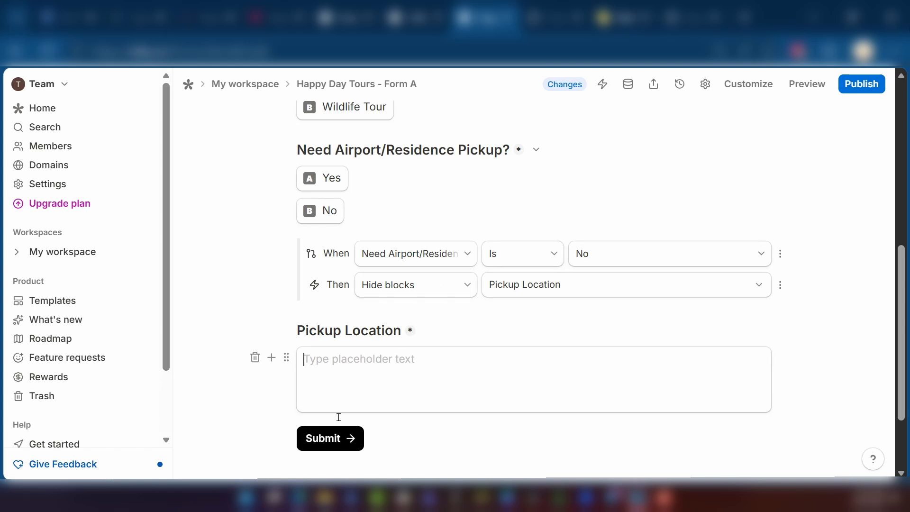
{"action": "scroll", "coordinate": [360, 362], "scroll_direction": "down", "scroll_amount": 2}
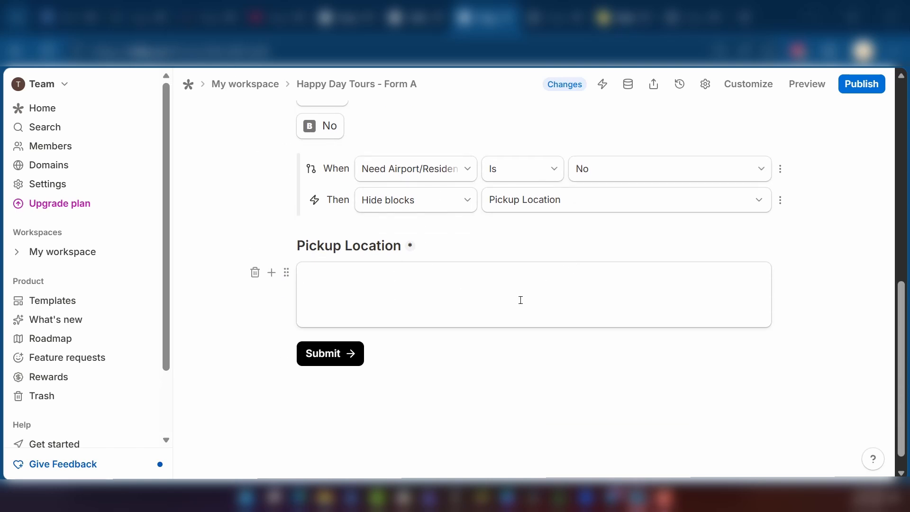
{"action": "left_click", "coordinate": [357, 306]}
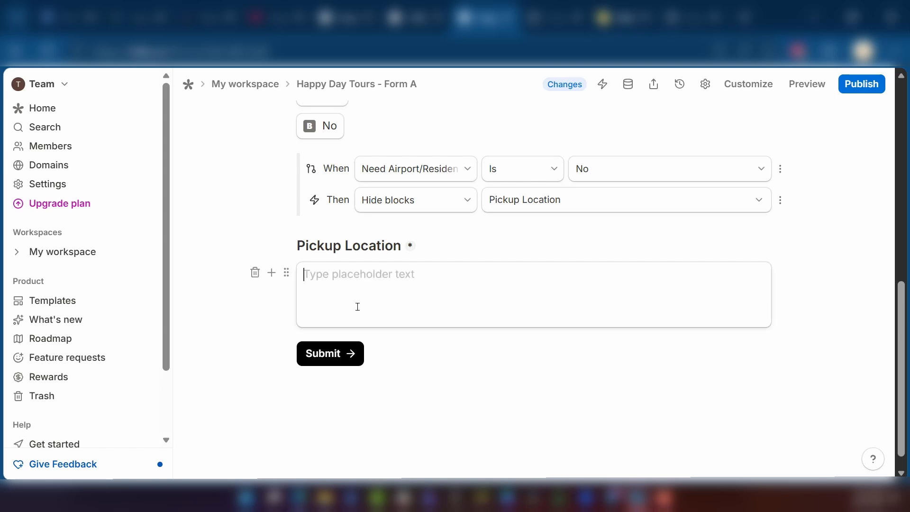
{"action": "key", "text": "Return"}
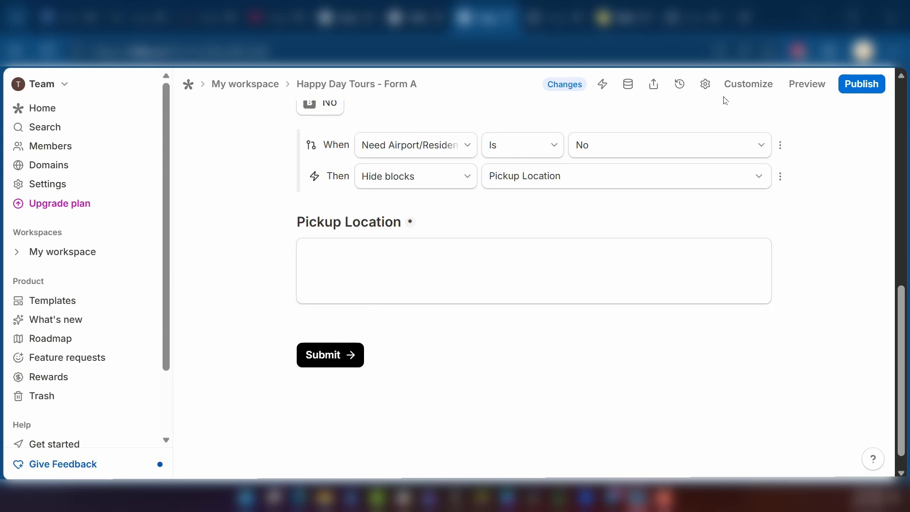
Open the form preview and choose City Tour as the tour type
{"action": "left_click", "coordinate": [807, 86]}
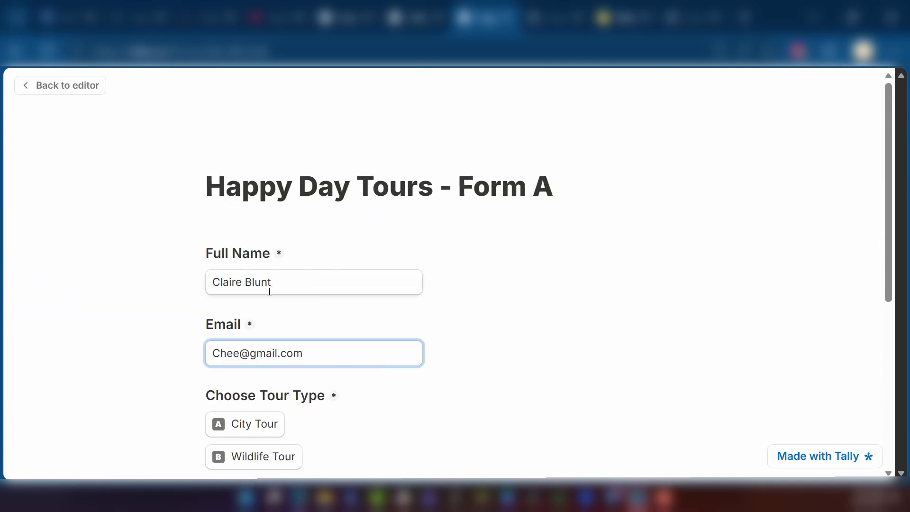
{"action": "scroll", "coordinate": [320, 344], "scroll_direction": "down", "scroll_amount": 2}
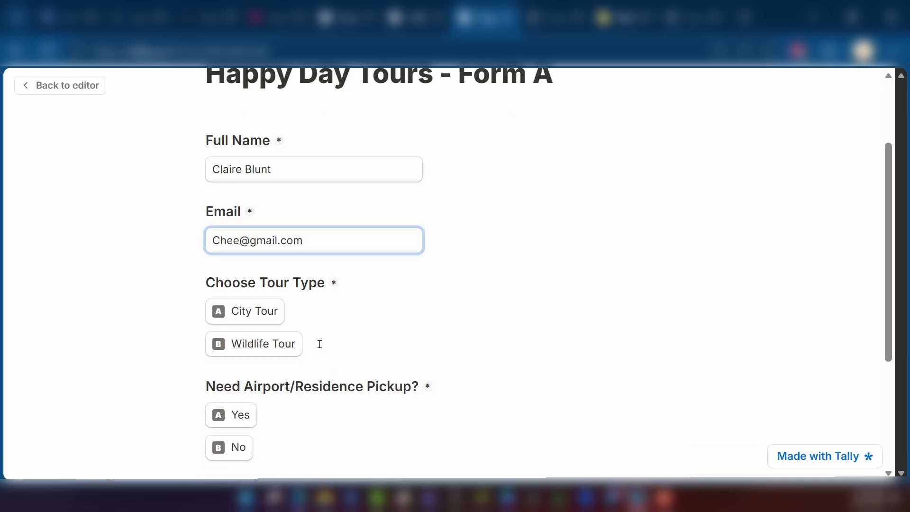
{"action": "scroll", "coordinate": [320, 344], "scroll_direction": "down", "scroll_amount": 1}
{"action": "left_click", "coordinate": [249, 261]}
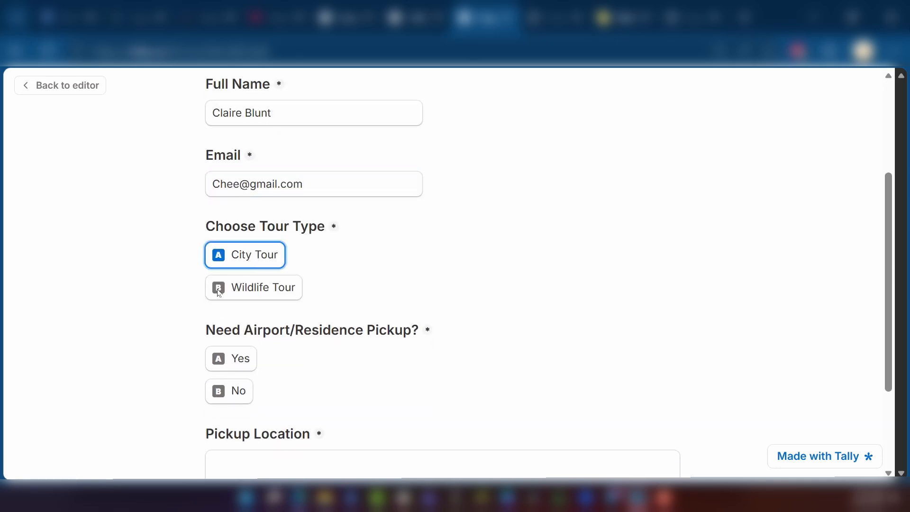
Test the pickup logic in the preview by answering the pickup question Yes and then No
{"action": "scroll", "coordinate": [219, 293], "scroll_direction": "down", "scroll_amount": 3}
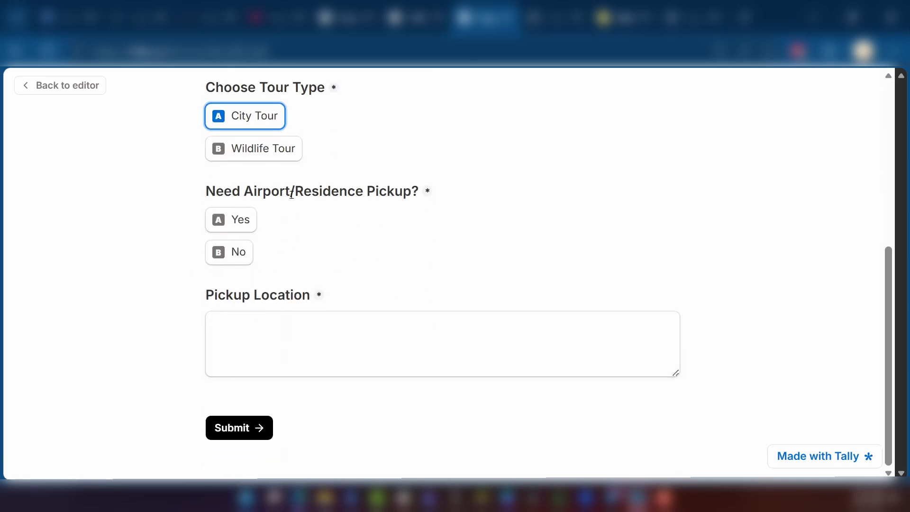
{"action": "left_click", "coordinate": [245, 225]}
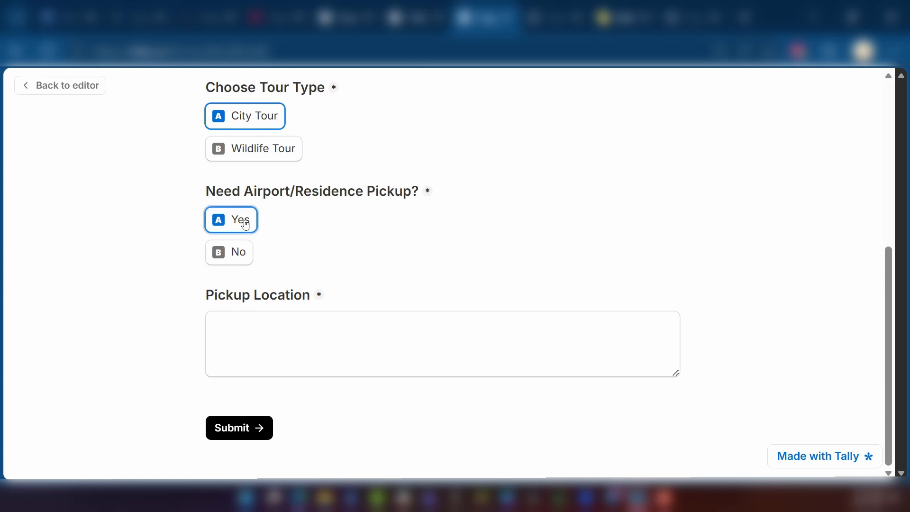
{"action": "left_click", "coordinate": [231, 252]}
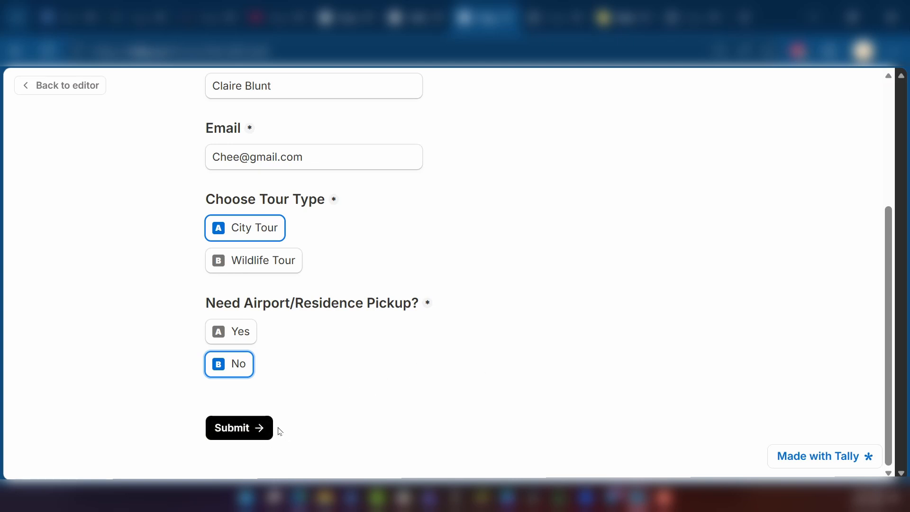
Return to the editor and publish the form
{"action": "scroll", "coordinate": [613, 376], "scroll_direction": "up", "scroll_amount": 5}
{"action": "scroll", "coordinate": [612, 376], "scroll_direction": "down", "scroll_amount": 1}
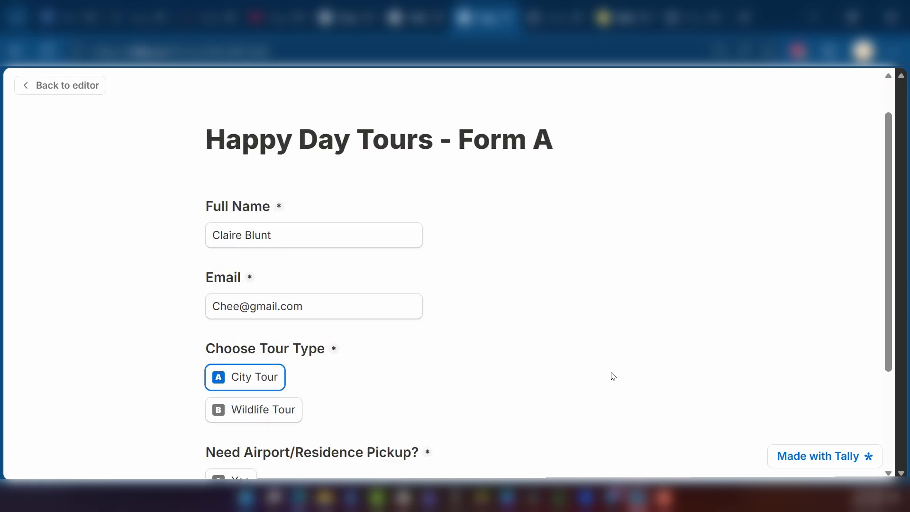
{"action": "scroll", "coordinate": [609, 376], "scroll_direction": "up", "scroll_amount": 1}
{"action": "left_click", "coordinate": [75, 87]}
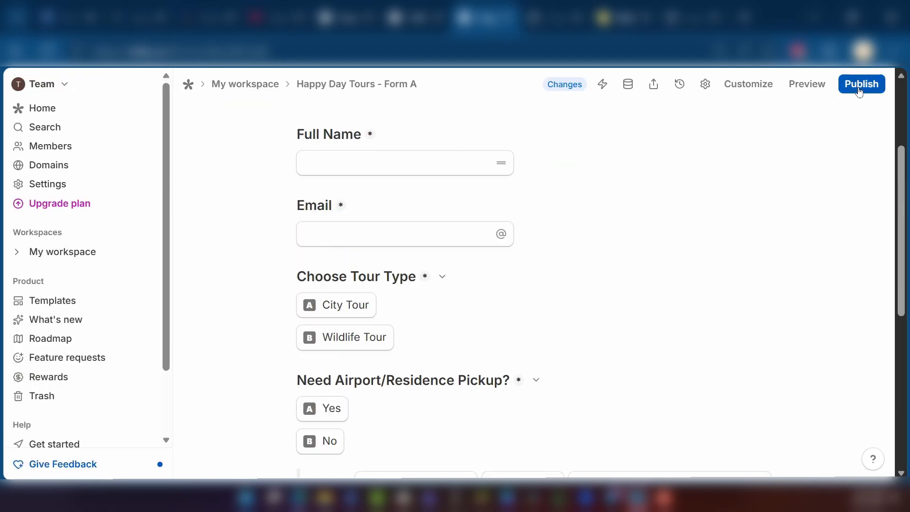
{"action": "left_click", "coordinate": [860, 91]}
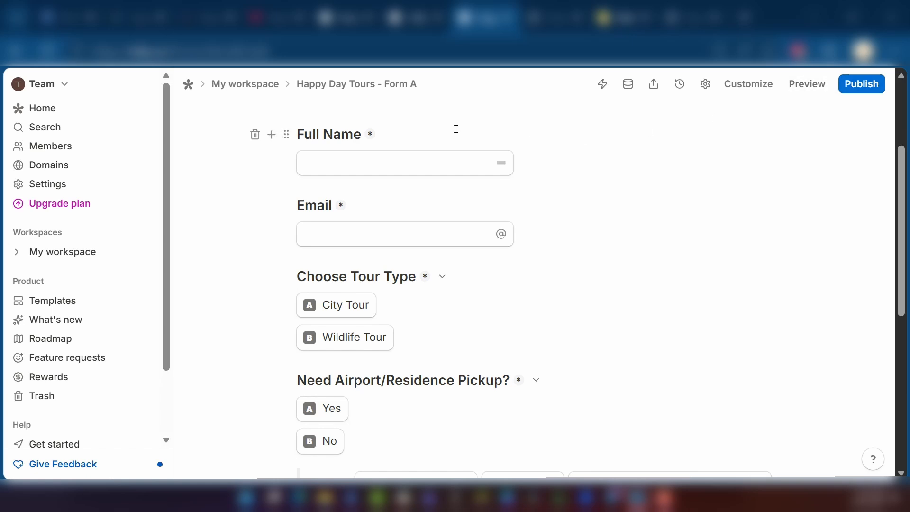